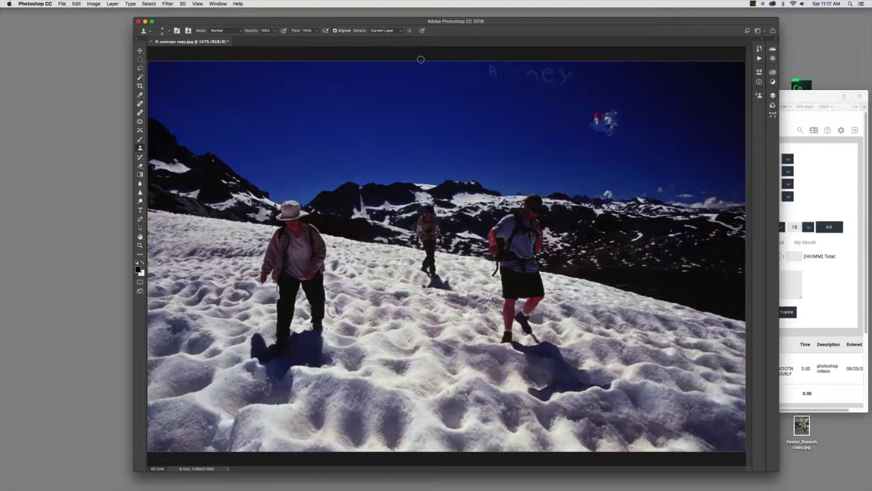
# - Reposition the Photoshop window and zoom the photo to 600% to see individual pixels
pyautogui.moveTo(411, 23); pyautogui.dragTo(413, 19)
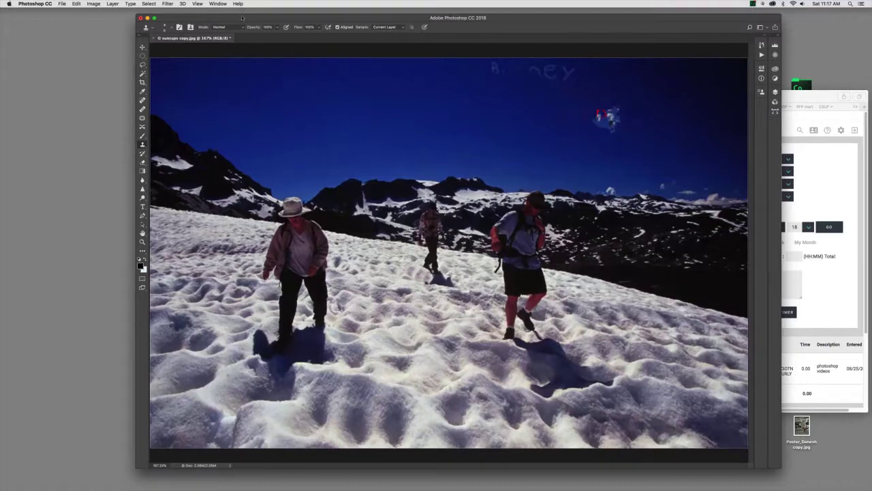
pyautogui.moveTo(241, 19); pyautogui.dragTo(242, 24)
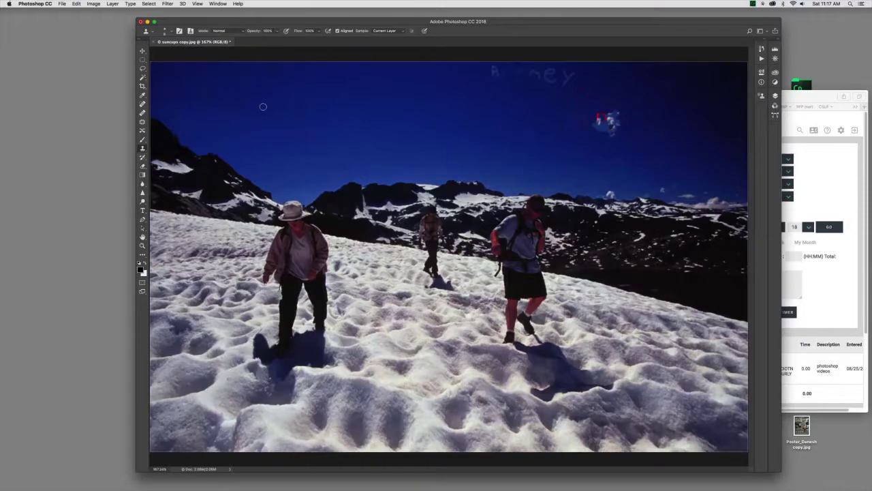
pyautogui.press('super+equal')
pyautogui.press('super+equal')
pyautogui.press('super+equal')
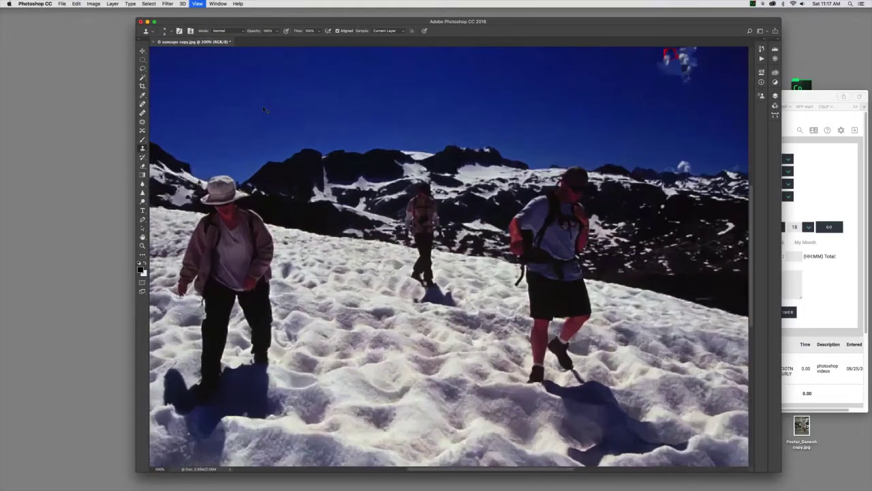
pyautogui.press('super+equal')
pyautogui.press('super+equal')
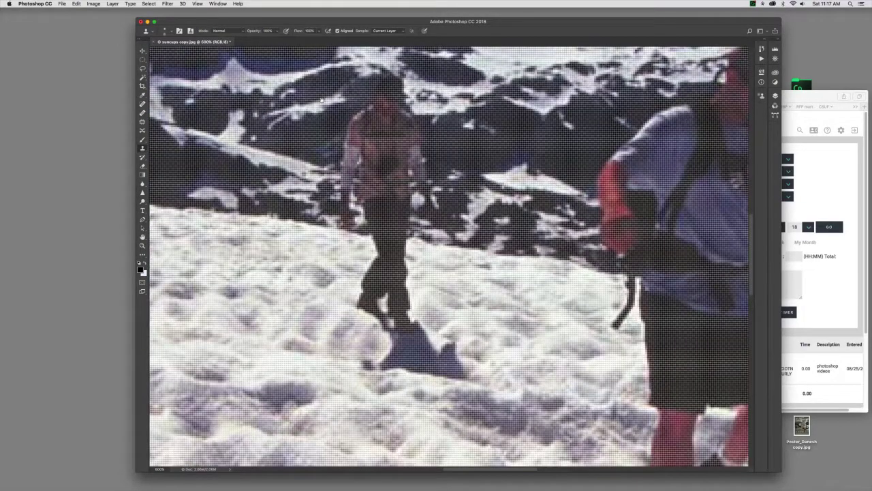
pyautogui.scroll(15, 321, 115)
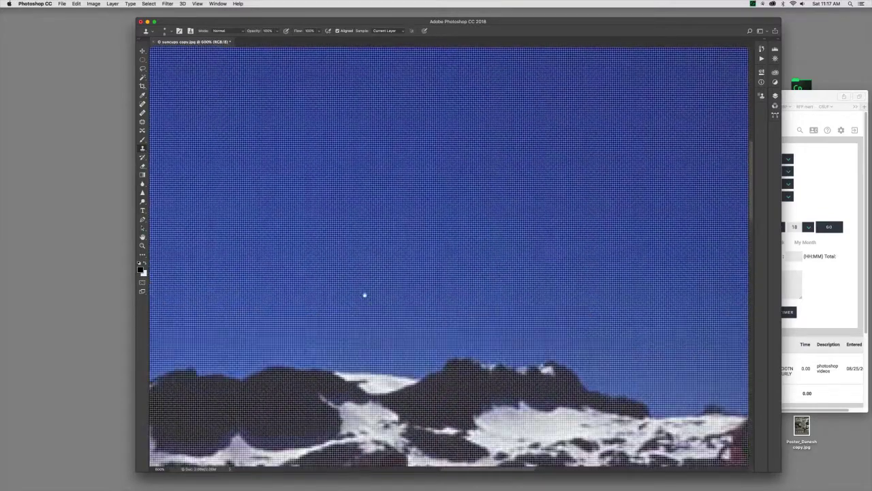
pyautogui.scroll(10, 372, 197)
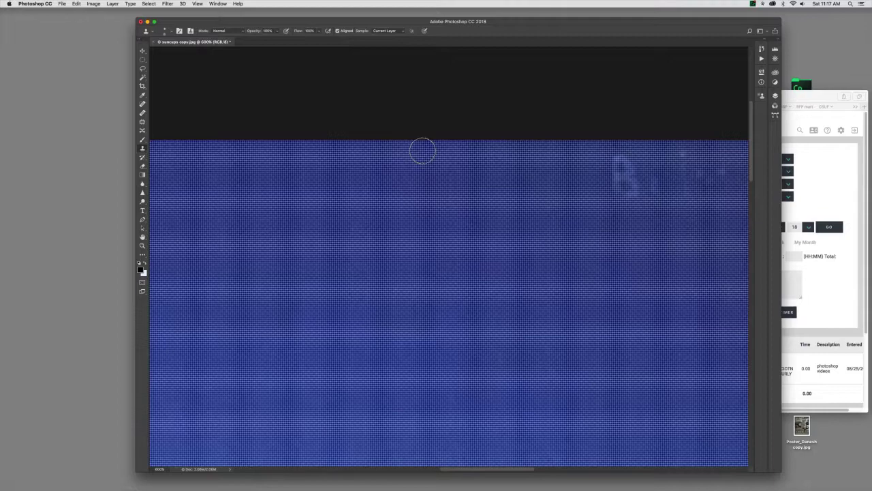
# - Fit the photo on screen and open Image Size, showing 1050 × 685 px at 150 ppi
pyautogui.press('super+0')
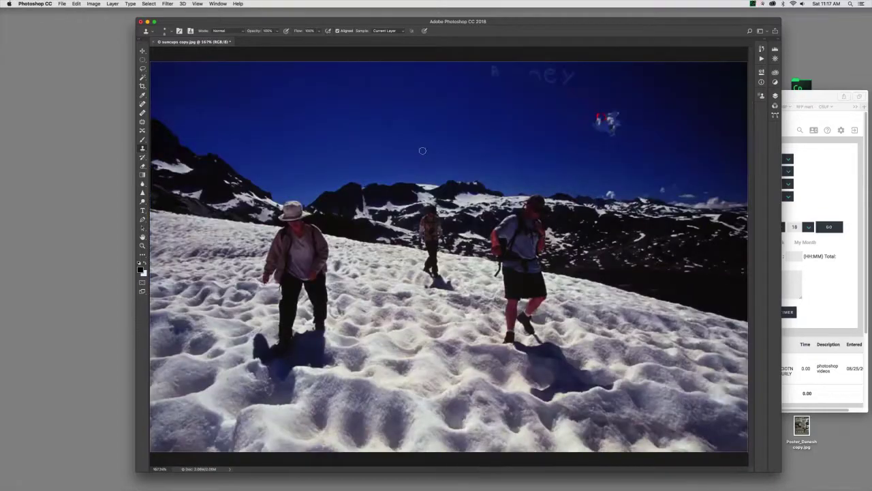
pyautogui.click(95, 4)
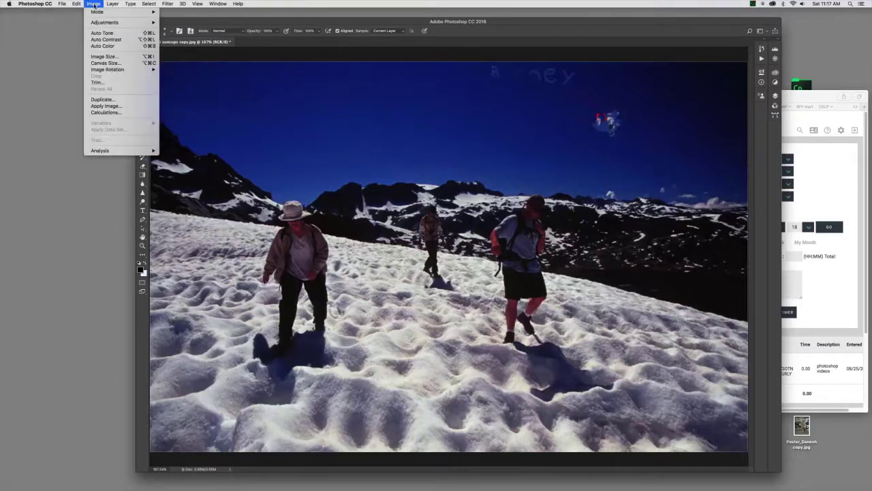
pyautogui.click(111, 57)
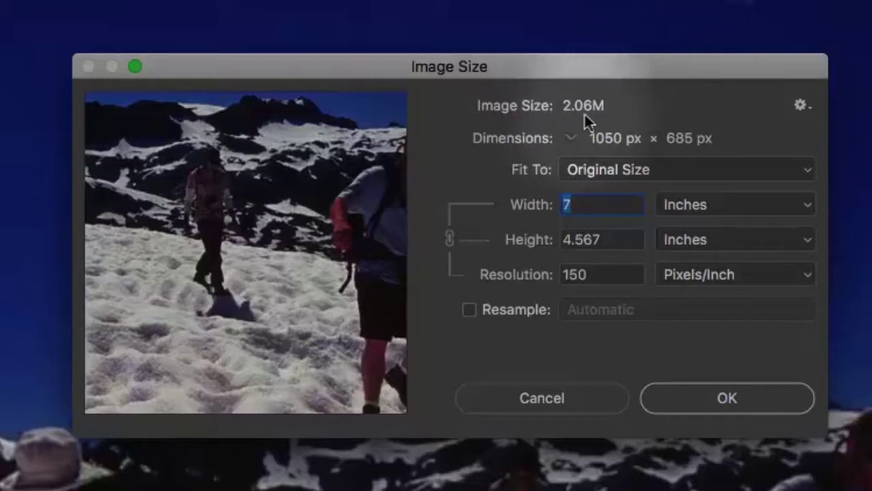
pyautogui.moveTo(669, 65); pyautogui.dragTo(675, 17)
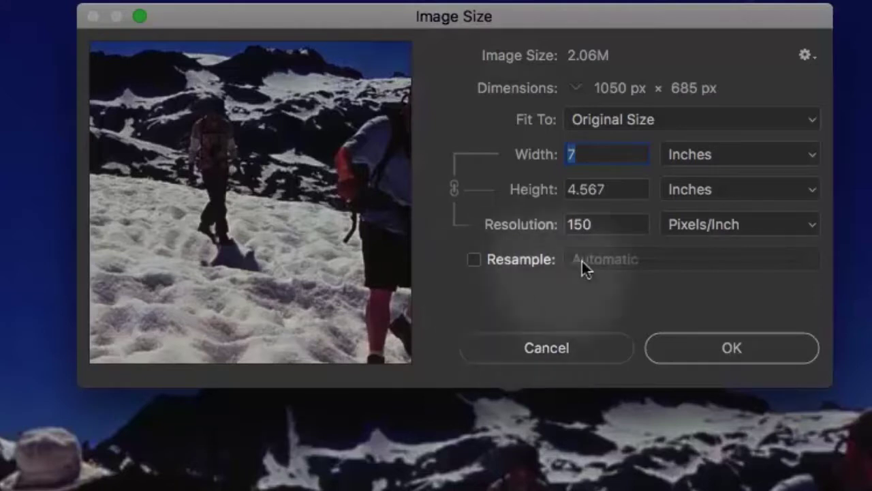
pyautogui.moveTo(613, 227); pyautogui.dragTo(555, 223)
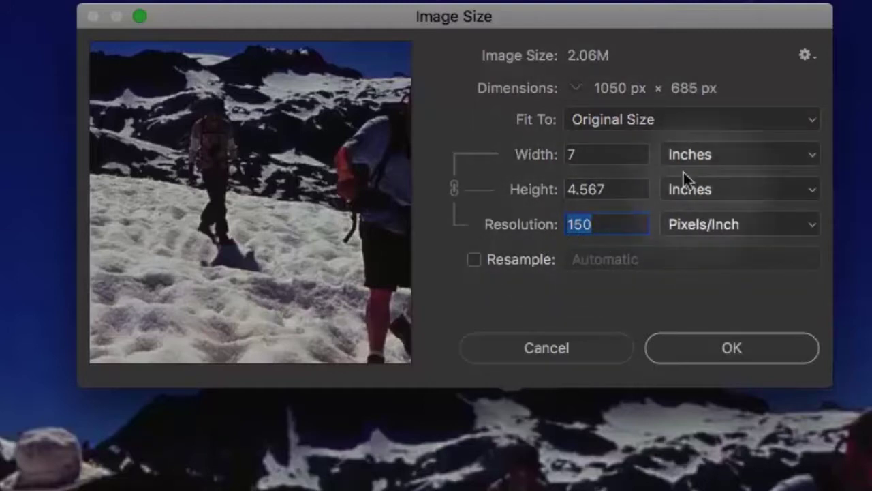
pyautogui.click(533, 154)
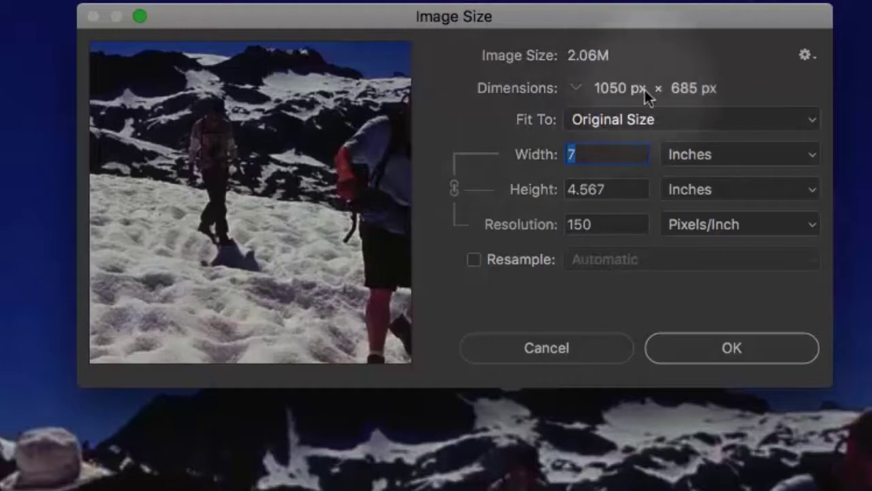
pyautogui.doubleClick(596, 229)
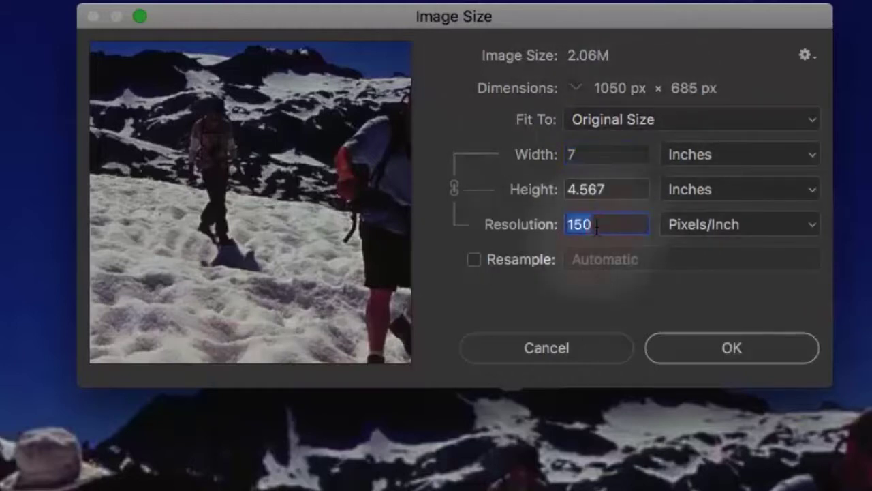
pyautogui.doubleClick(604, 155)
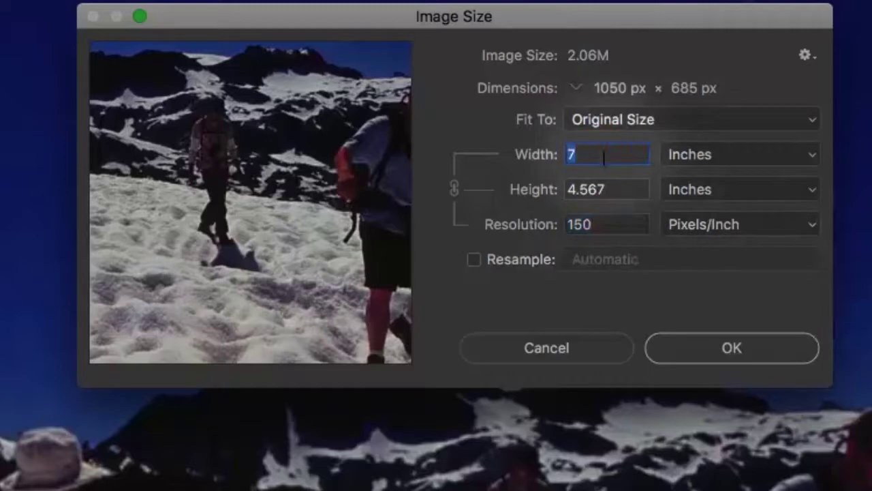
pyautogui.click(619, 231)
pyautogui.doubleClick(619, 229)
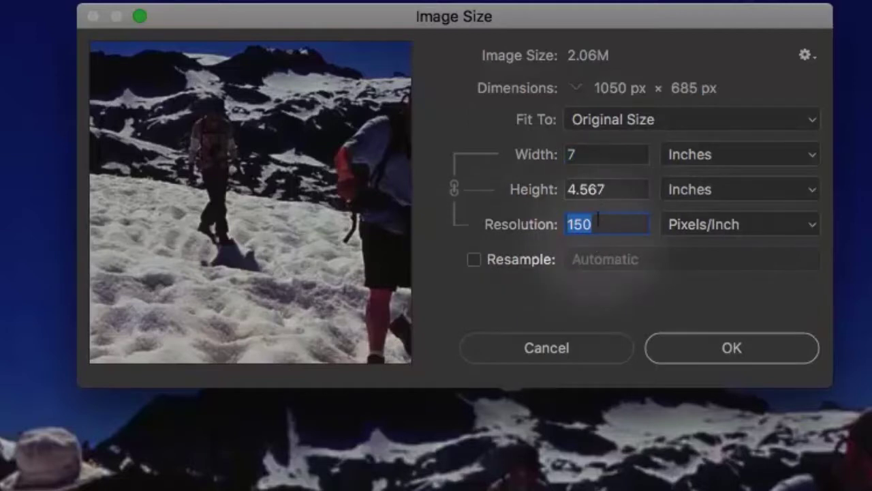
# - Enter 300 ppi without resampling (3.5 × 2.283 in), then replace it with 72 ppi
pyautogui.write('300')
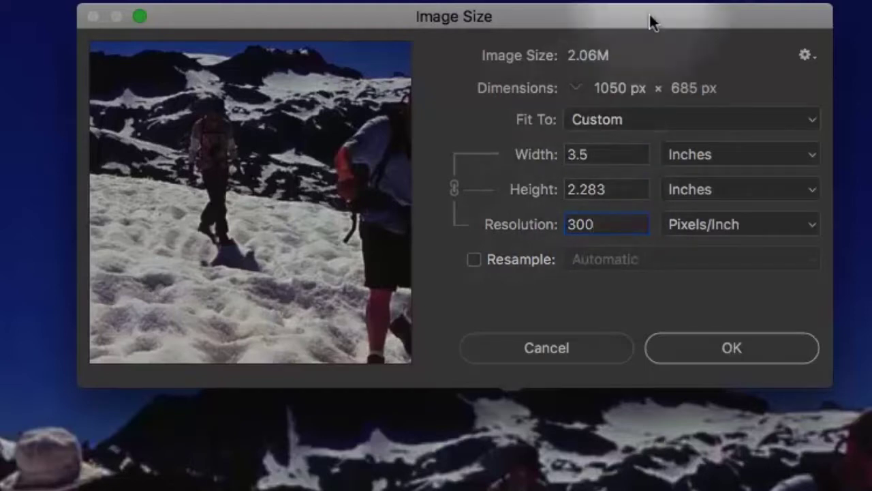
pyautogui.moveTo(649, 22); pyautogui.dragTo(602, 0)
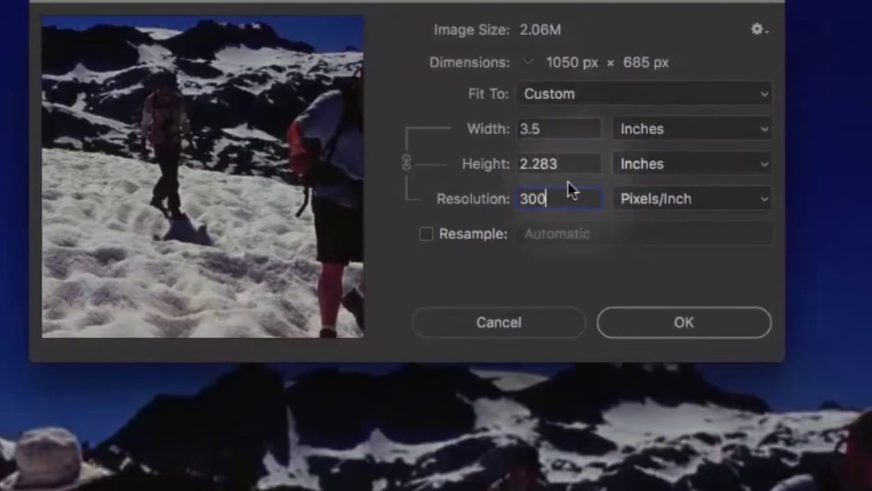
pyautogui.moveTo(554, 198); pyautogui.dragTo(465, 205)
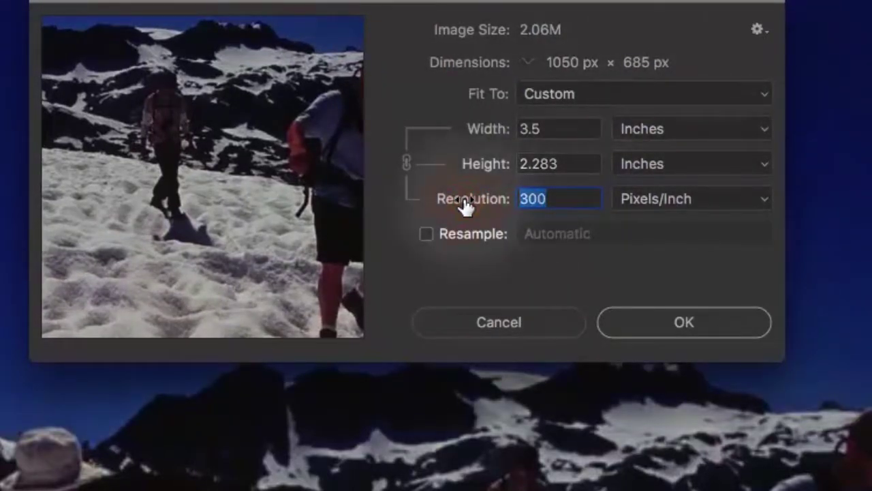
pyautogui.write('72')
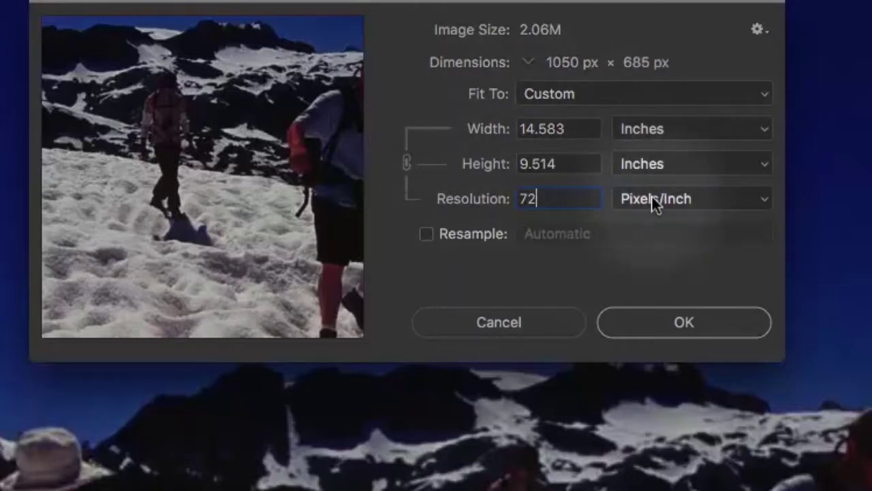
# - Select the recalculated 14.583-inch Width value at 72 ppi
pyautogui.click(477, 129)
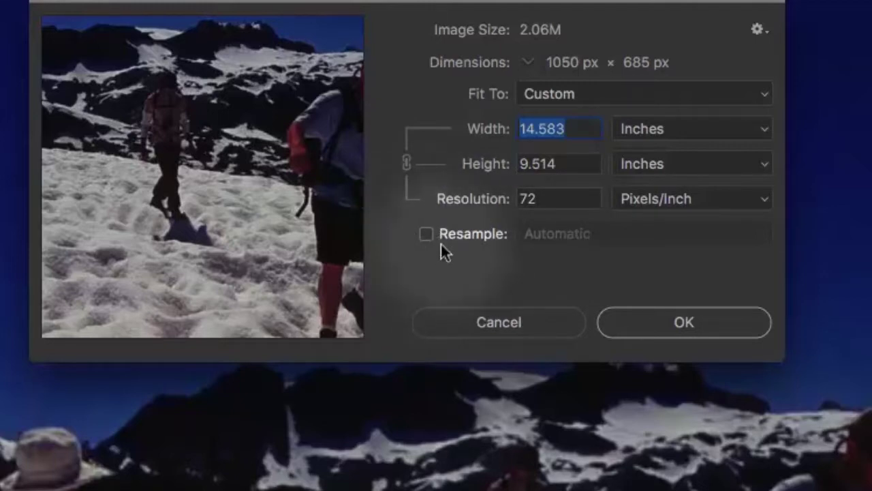
# - Try 1560 ppi, then set Resolution to 150 ppi, restoring 7 × 4.567 inches
pyautogui.click(505, 199)
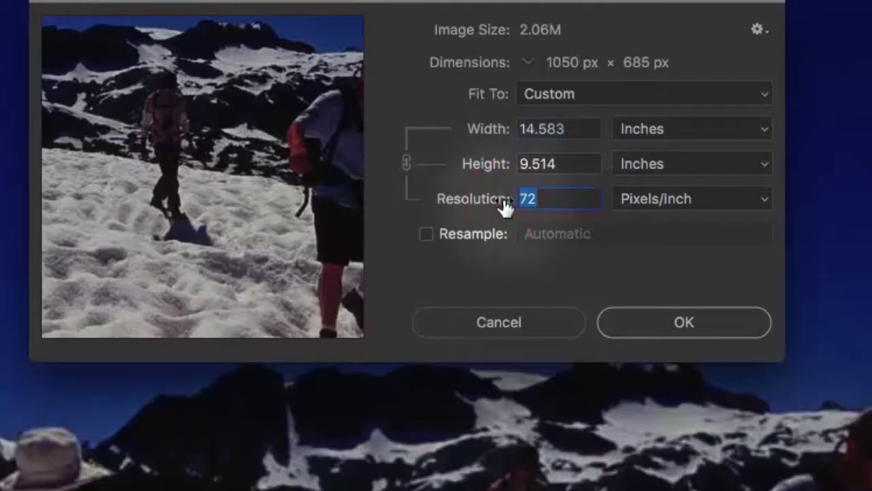
pyautogui.write('156')
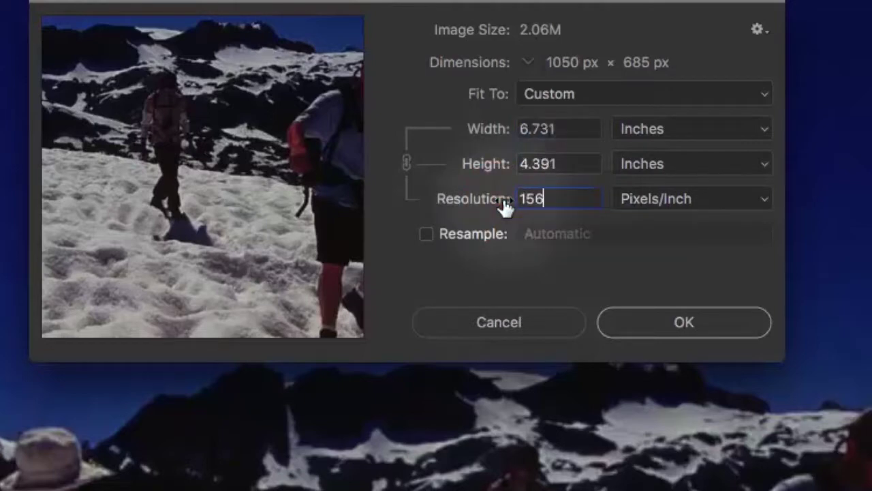
pyautogui.write('0')
pyautogui.press('Tab')
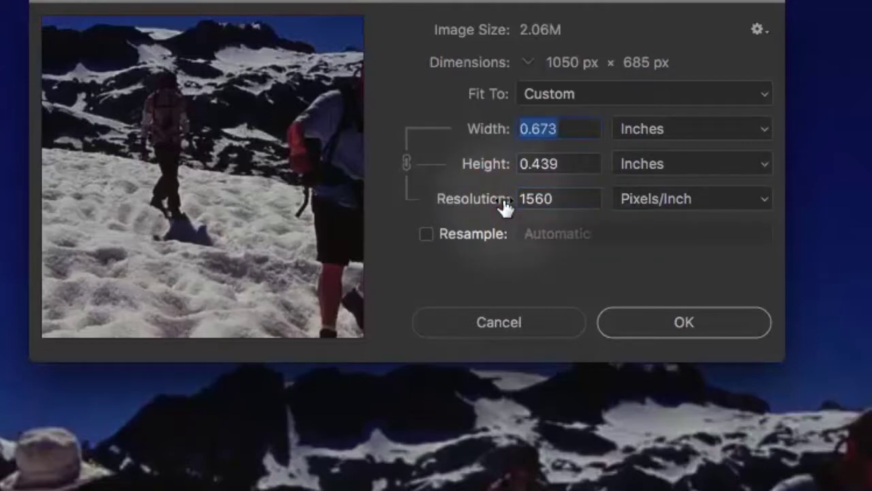
pyautogui.doubleClick(543, 198)
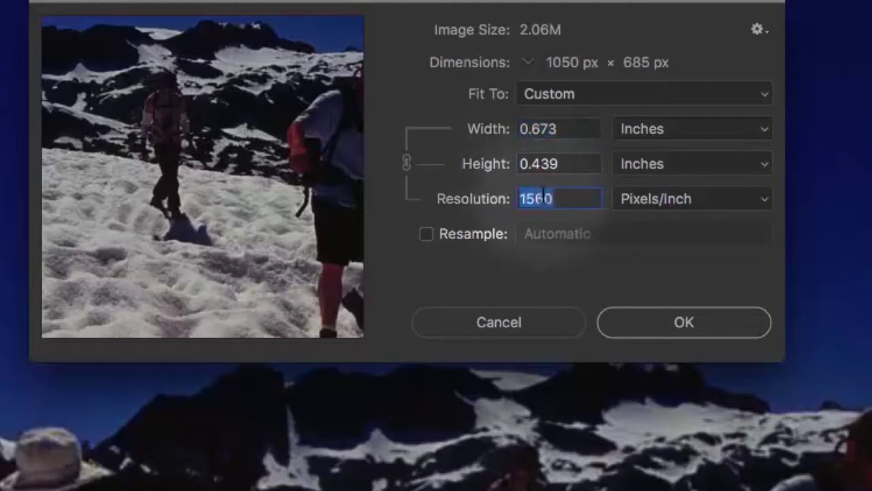
pyautogui.write('15')
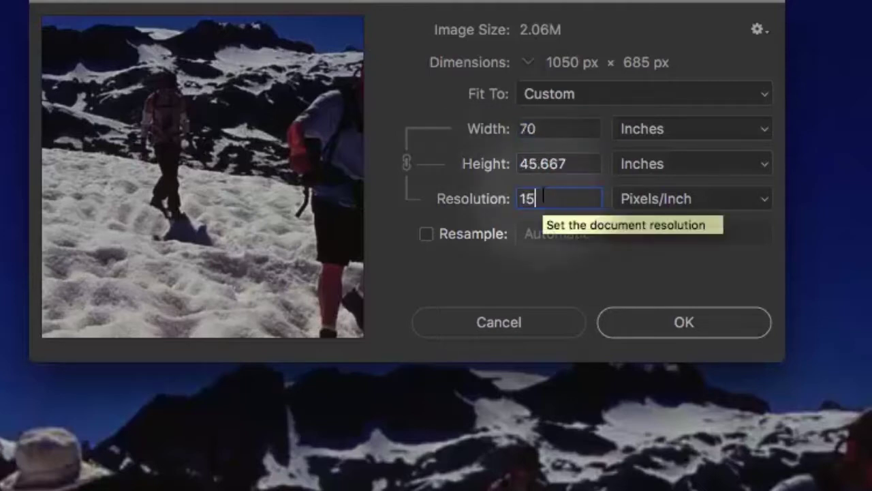
pyautogui.write('0')
pyautogui.press('Tab')
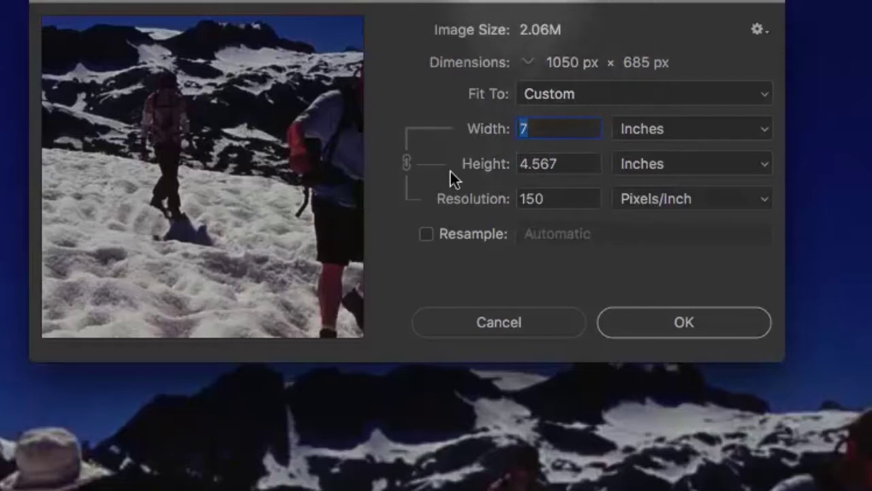
# - Turn on Resample, enter 300 ppi for 2100 × 1370 px, then uncheck Resample
pyautogui.click(428, 236)
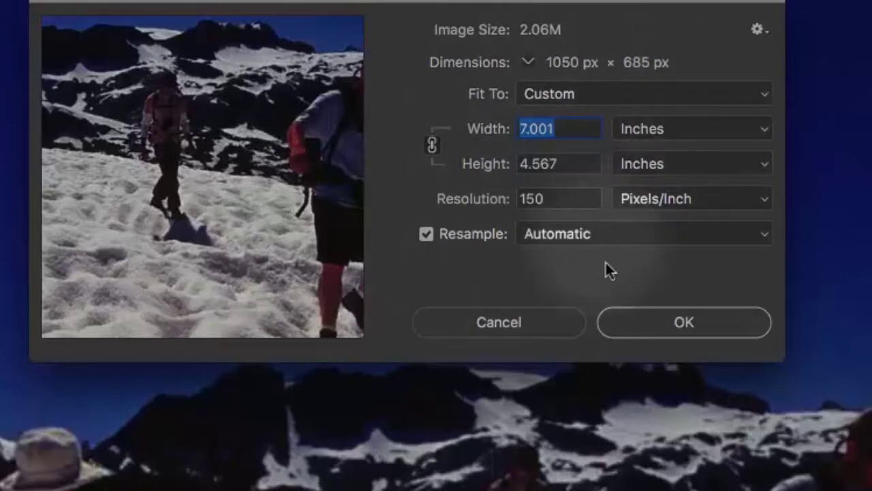
pyautogui.click(510, 201)
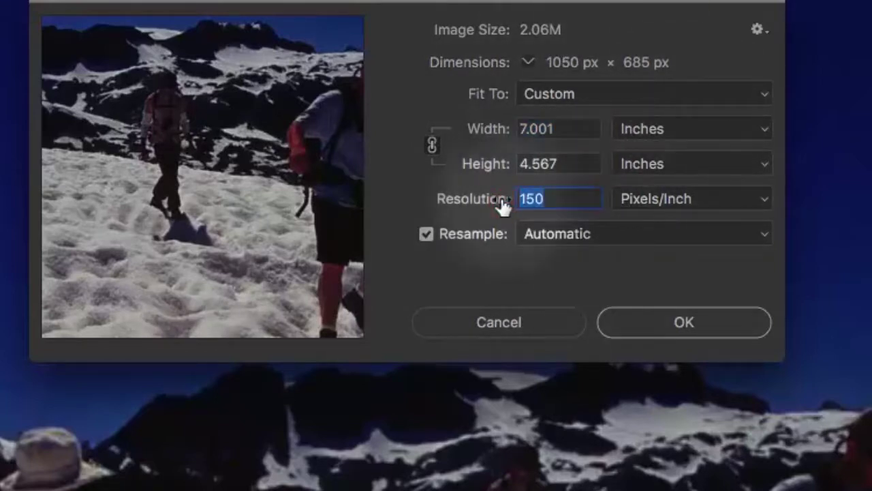
pyautogui.write('300')
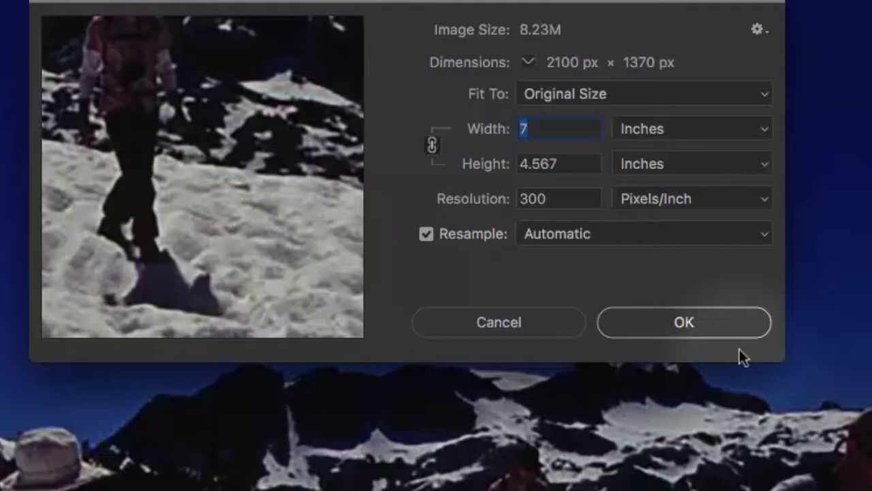
pyautogui.click(426, 233)
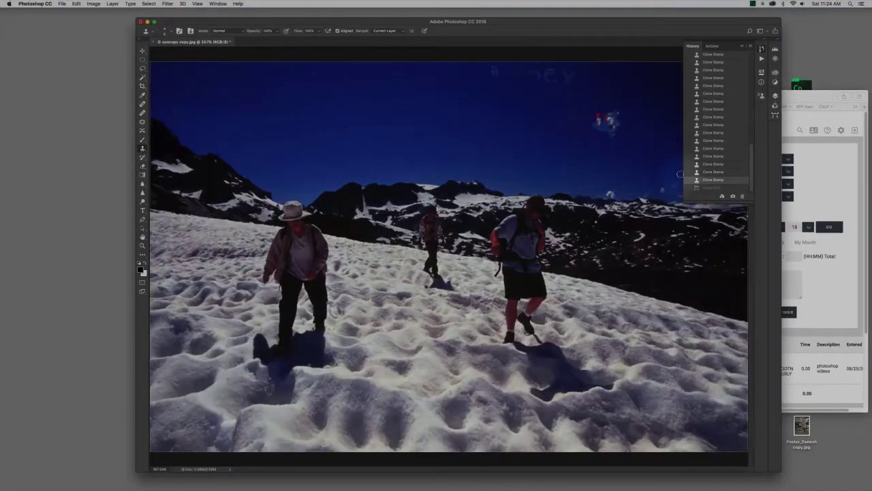
# - Close the History list and reopen Image Size, now 504 × 329 px at 72 ppi
pyautogui.click(761, 48)
pyautogui.click(427, 155)
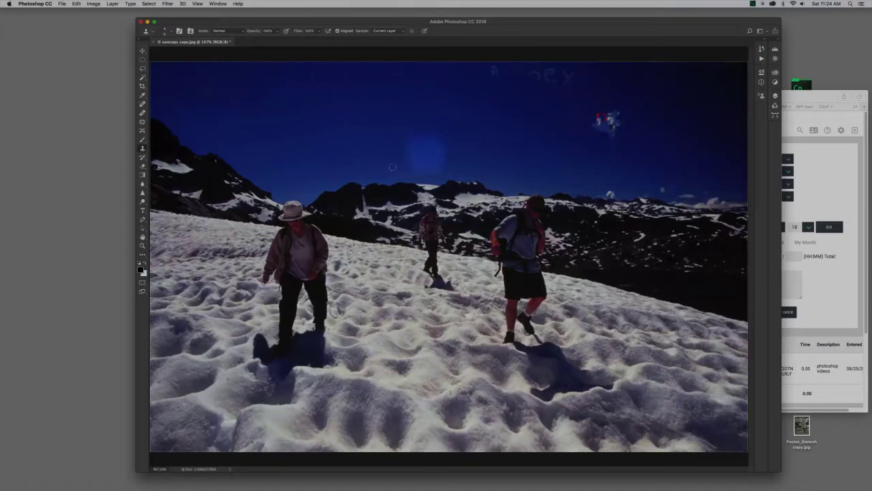
pyautogui.click(93, 4)
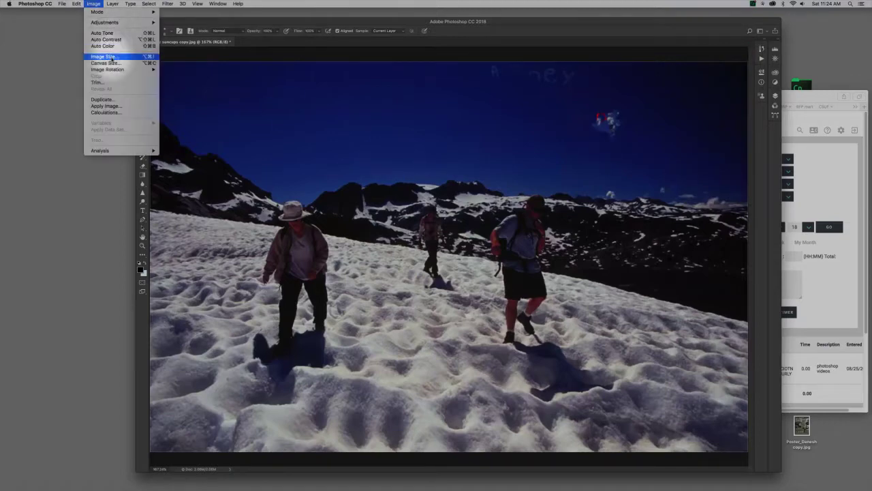
pyautogui.click(109, 58)
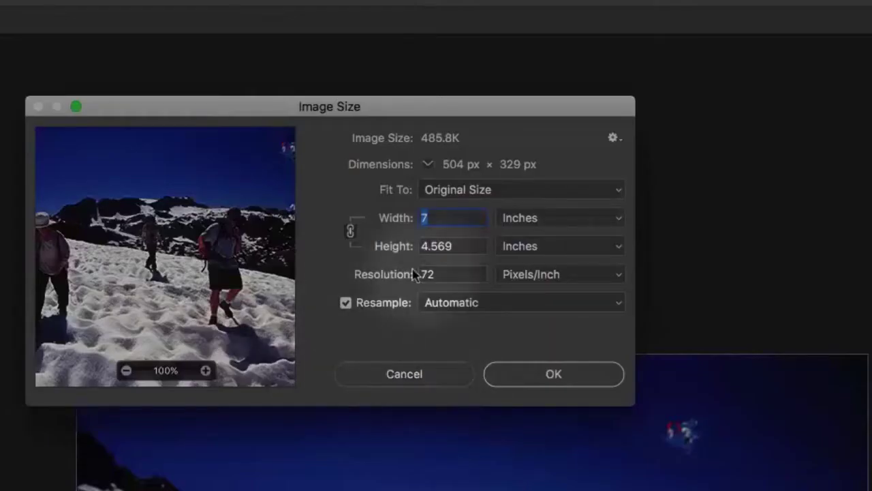
pyautogui.doubleClick(443, 279)
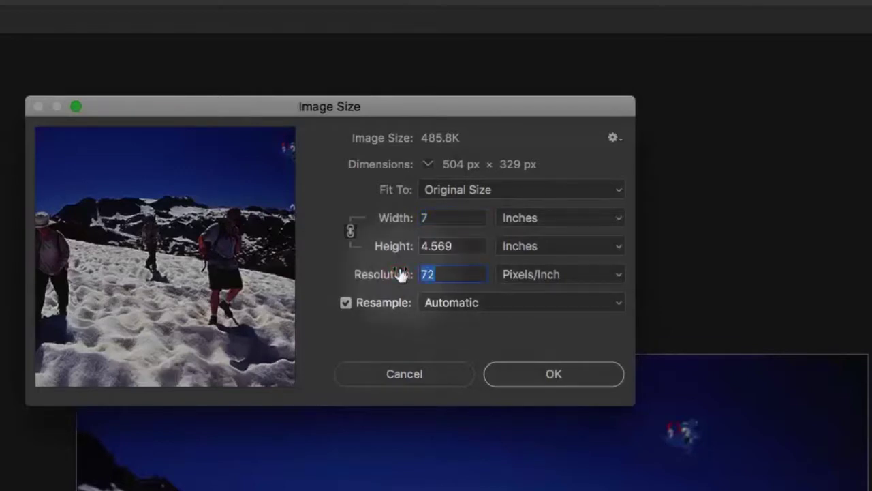
pyautogui.write('150')
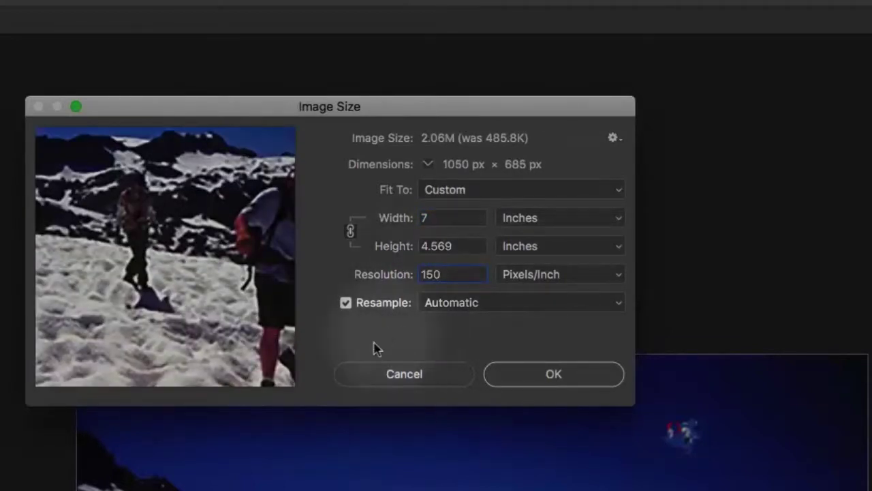
pyautogui.click(398, 276)
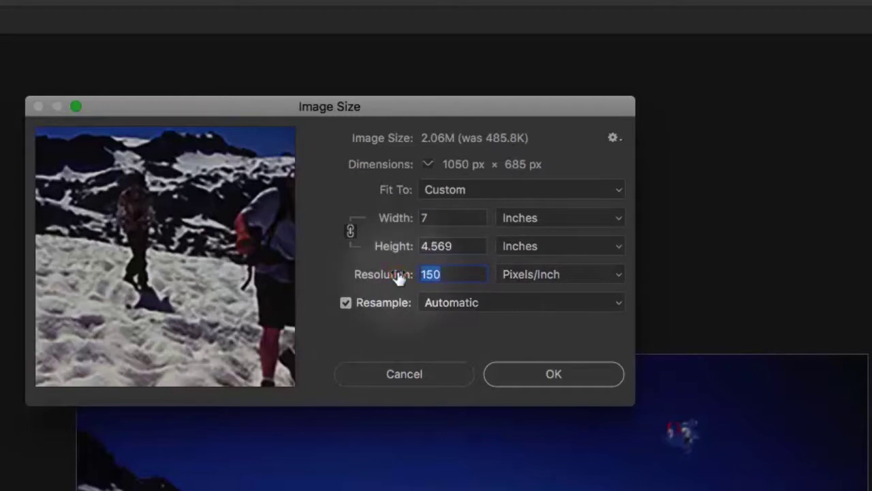
pyautogui.write('72')
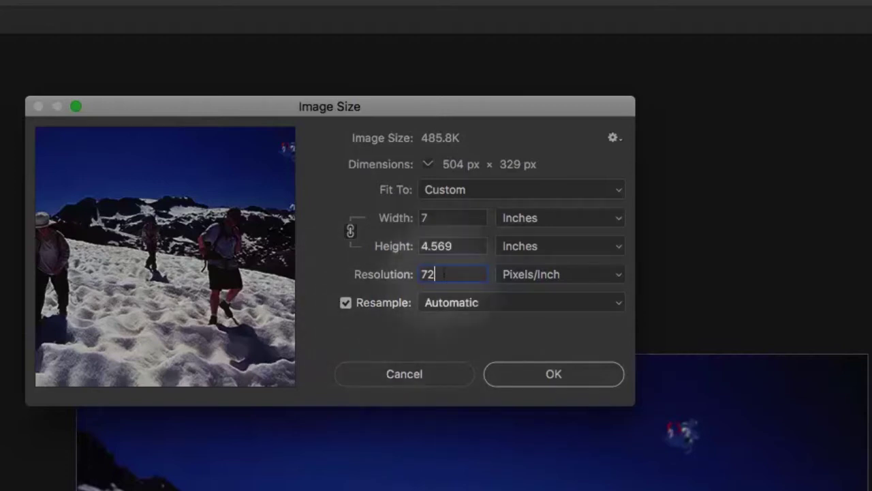
pyautogui.click(407, 275)
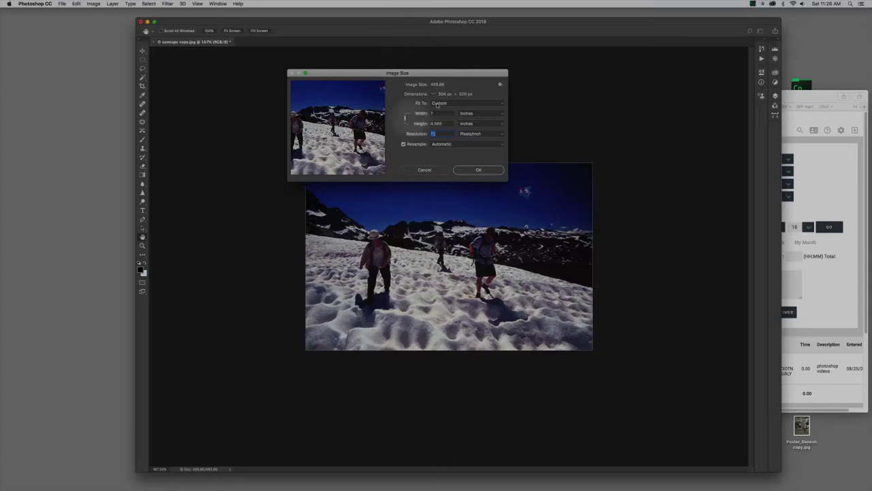
pyautogui.moveTo(409, 77); pyautogui.dragTo(413, 77)
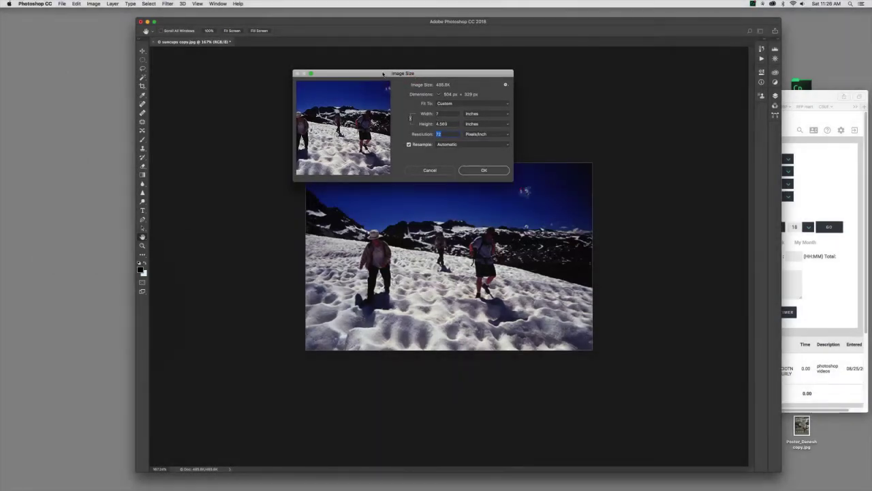
pyautogui.moveTo(392, 70)
pyautogui.mouseDown()
pyautogui.moveTo(408, 62)
pyautogui.moveTo(396, 66)
pyautogui.moveTo(399, 82)
pyautogui.moveTo(386, 86)
pyautogui.moveTo(391, 72)
pyautogui.mouseUp()
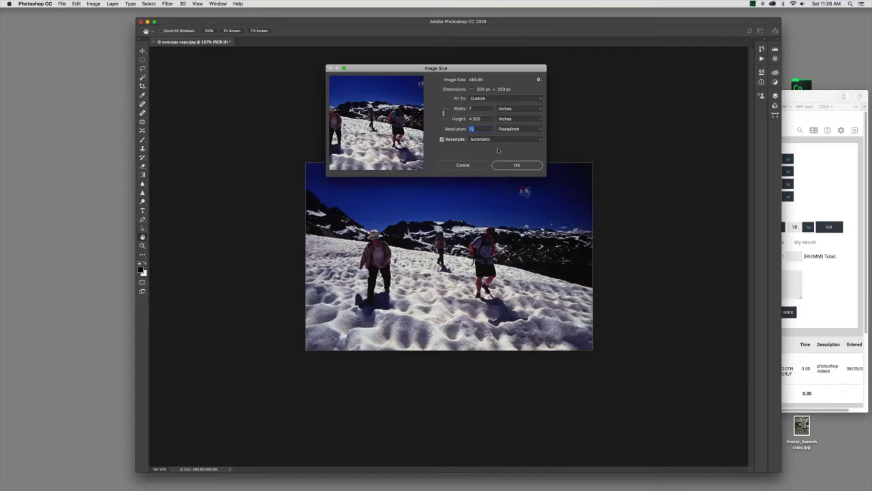
pyautogui.moveTo(473, 70); pyautogui.dragTo(441, 68)
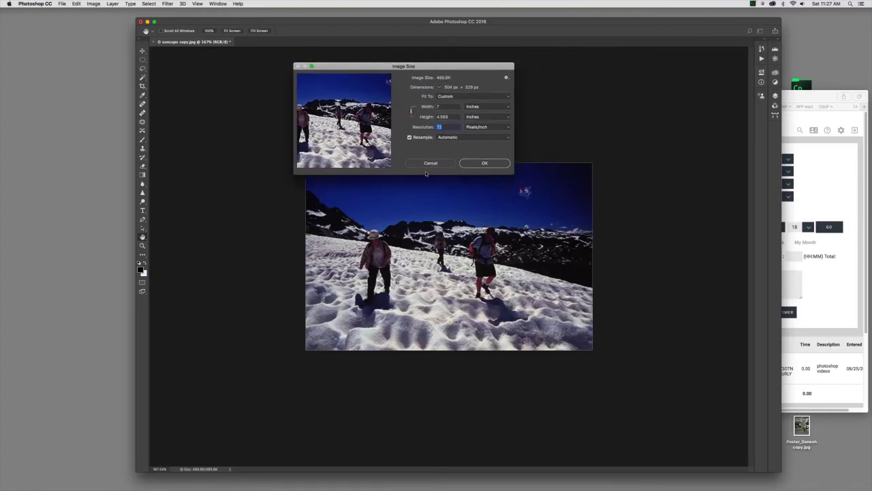